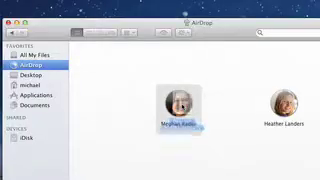
pyautogui.moveTo(186, 124); pyautogui.dragTo(183, 110)
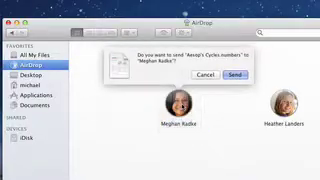